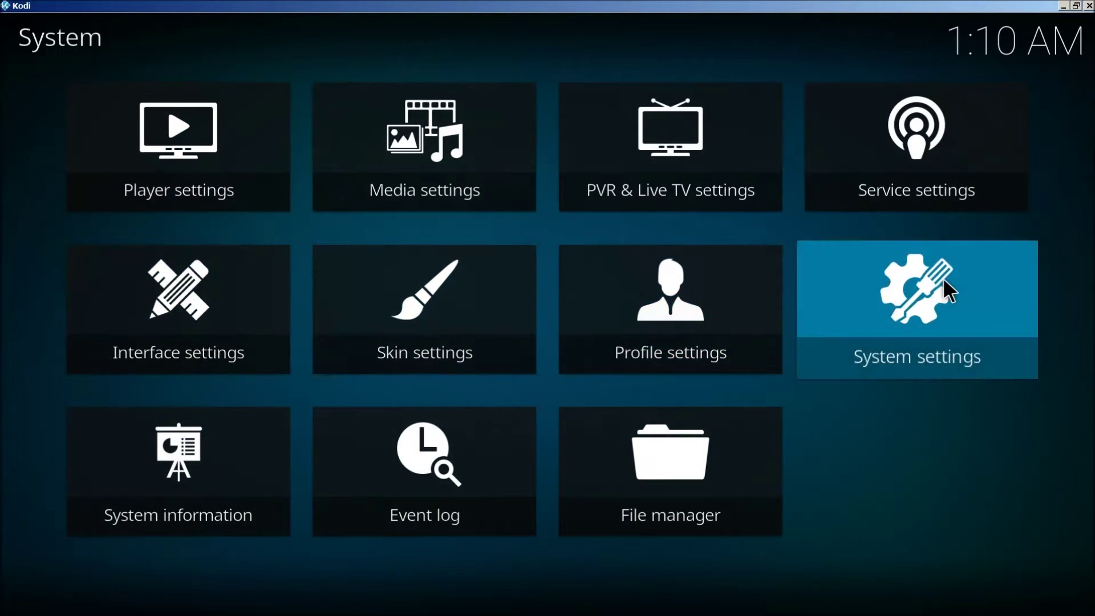
# Allow add-on installation from unknown sources in the system's add-on settings and accept the warning.
pyautogui.click(946, 288)
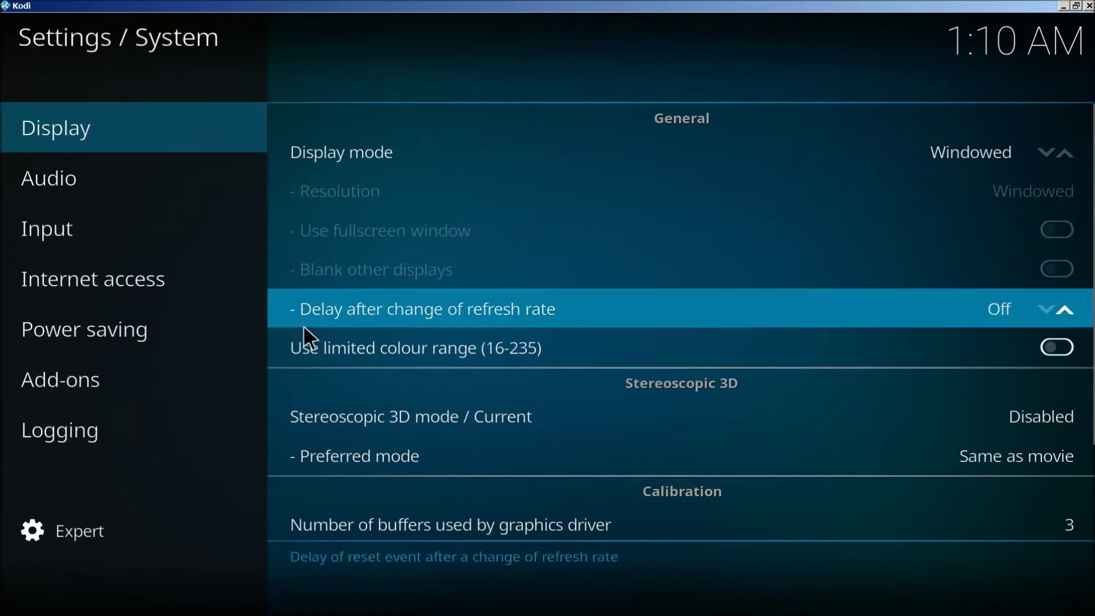
pyautogui.click(145, 394)
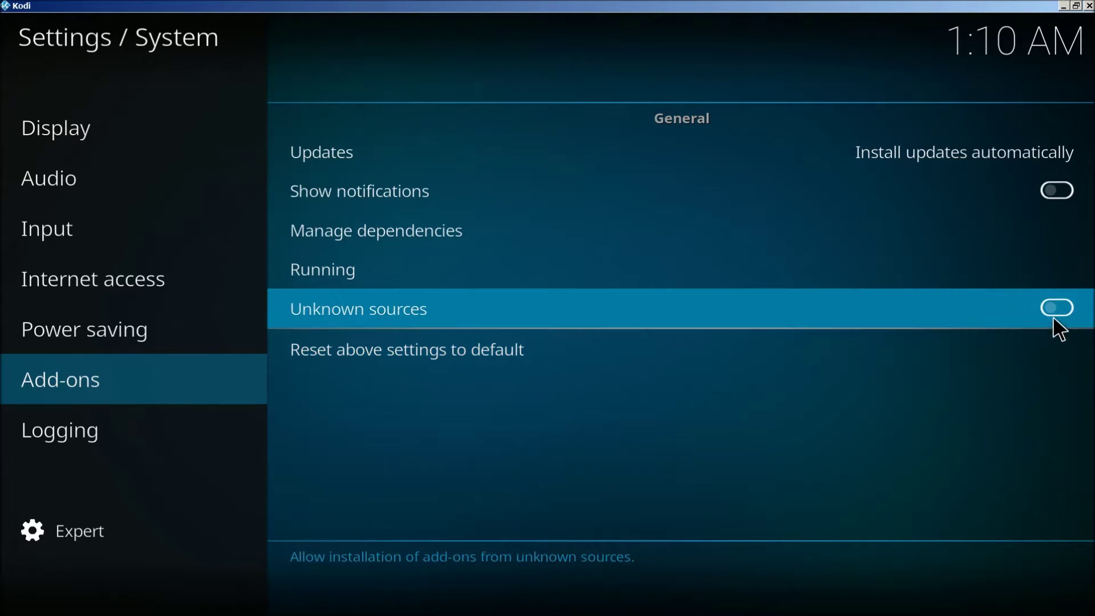
pyautogui.click(1053, 309)
pyautogui.click(484, 411)
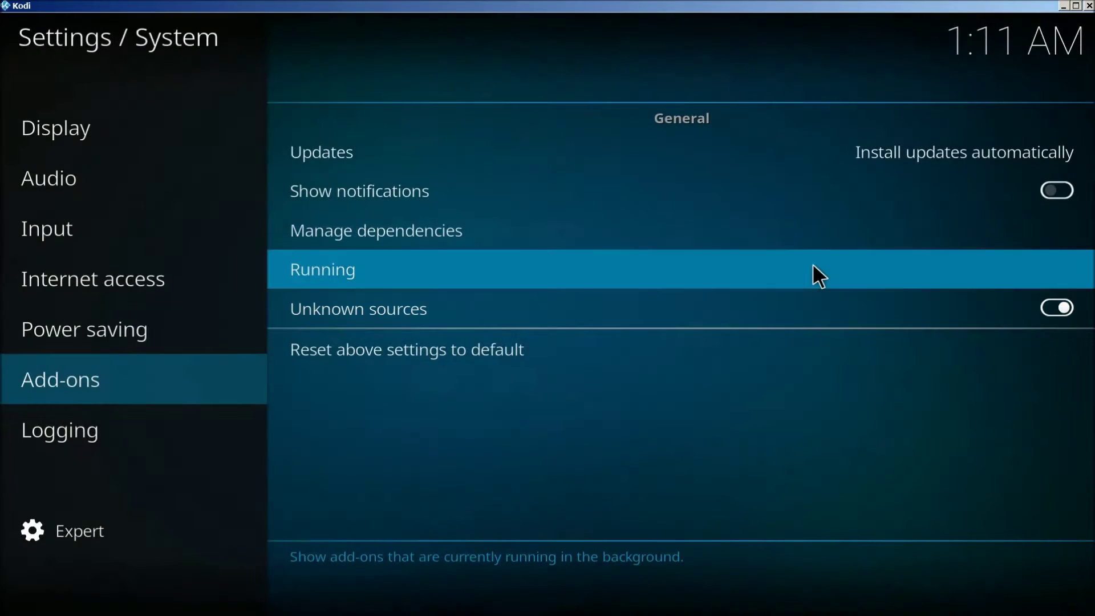
pyautogui.press('Escape')
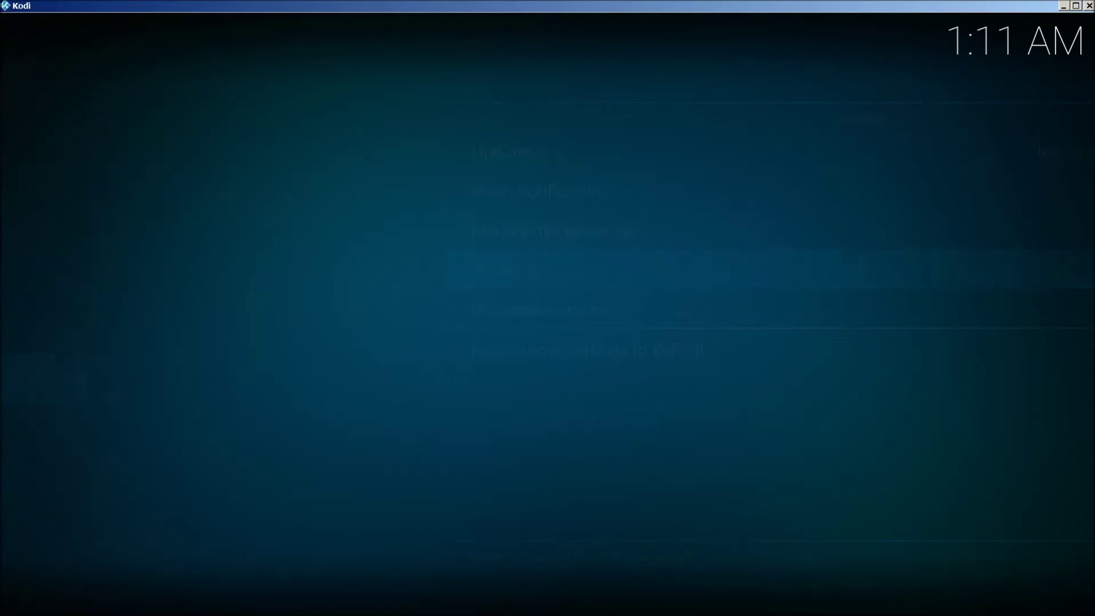
pyautogui.click(685, 450)
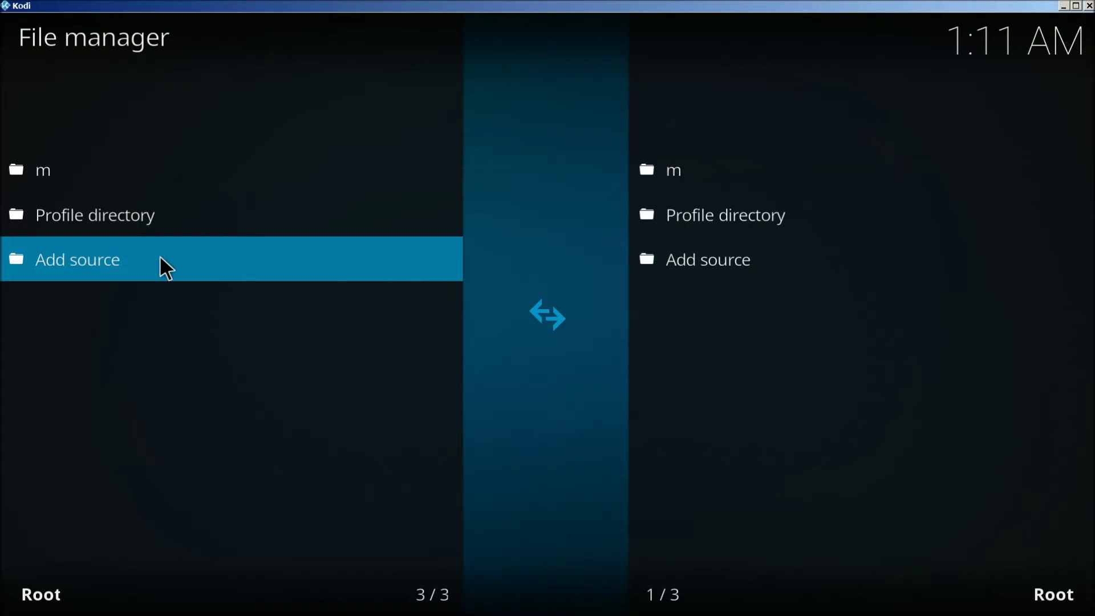
pyautogui.click(166, 268)
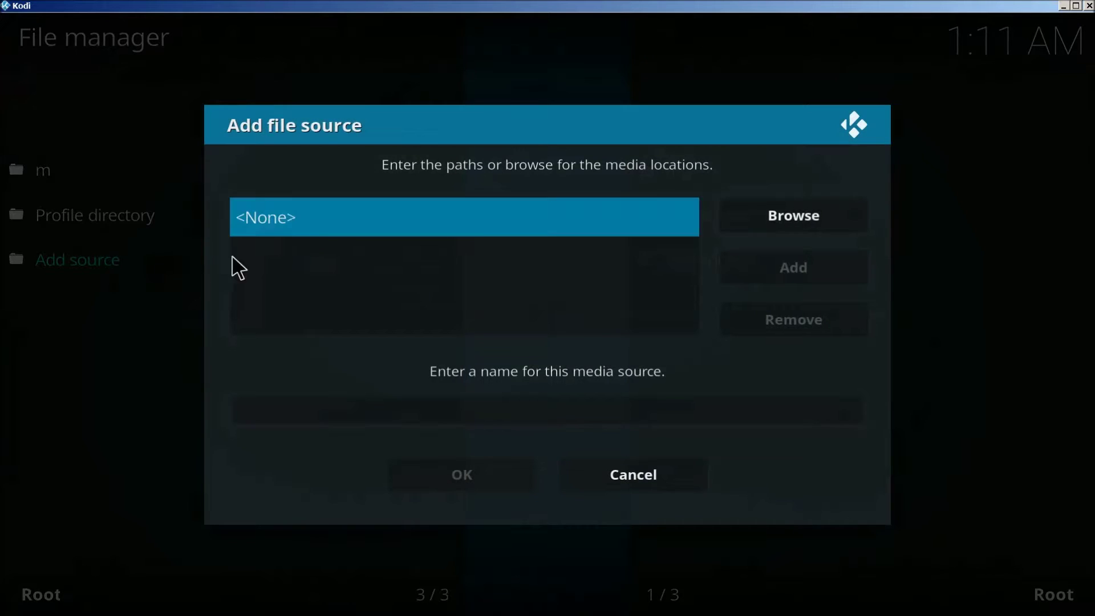
pyautogui.click(343, 213)
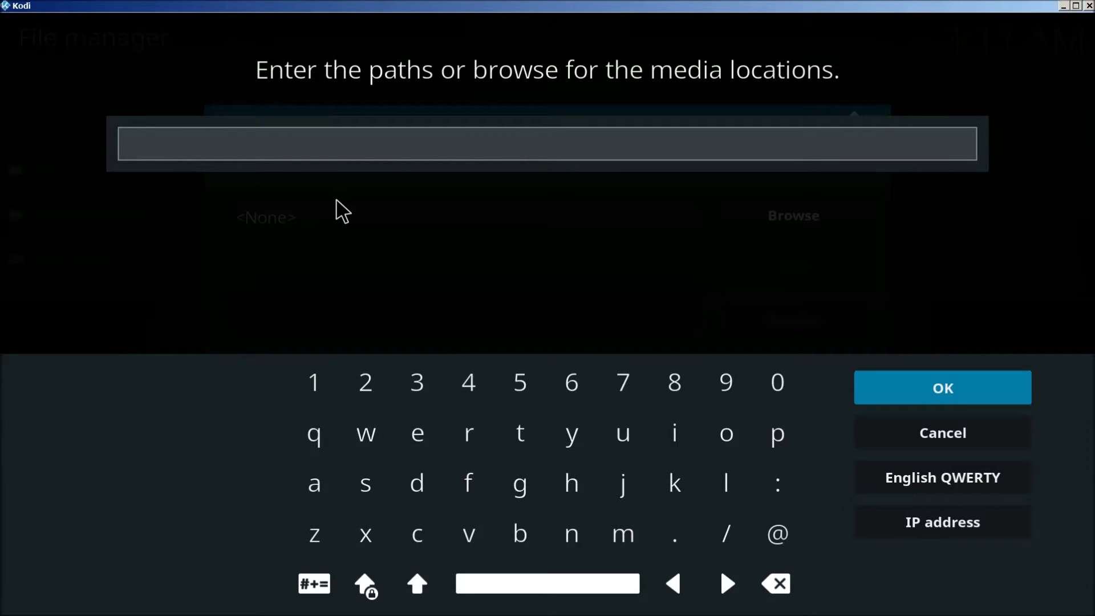
pyautogui.write('http://fusion.tvaddons.ag')
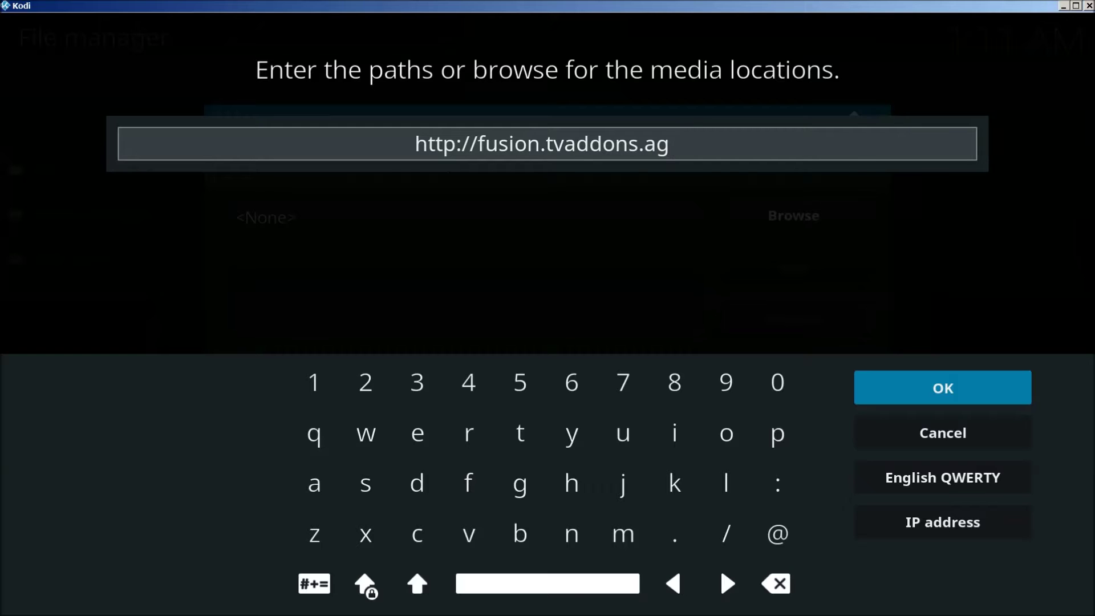
pyautogui.press('Return')
# Name the media source Fusion and save it.
pyautogui.press('Down')
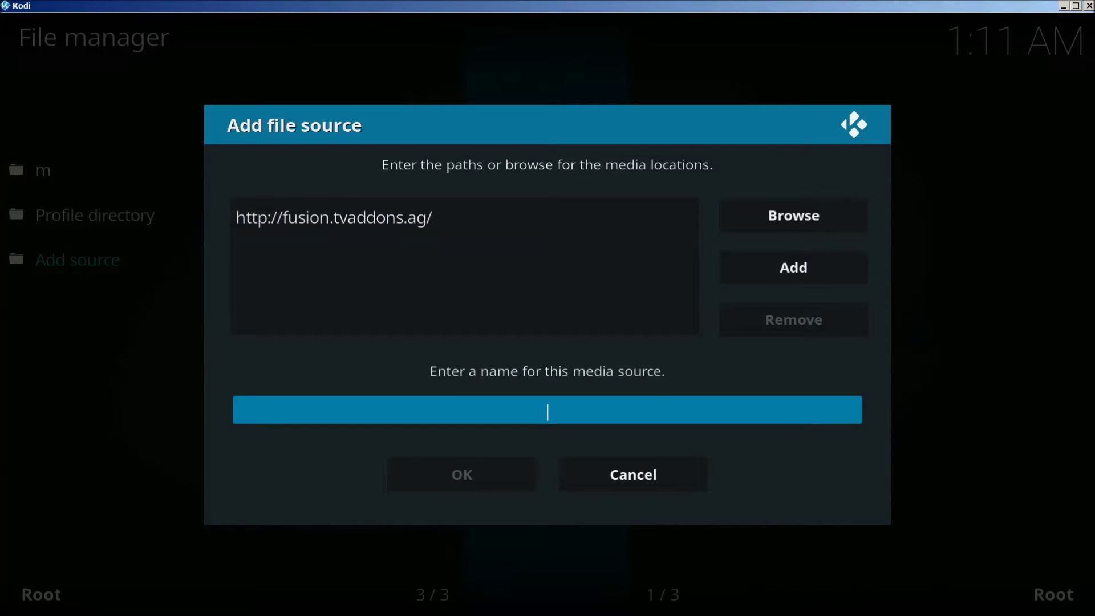
pyautogui.press('Return')
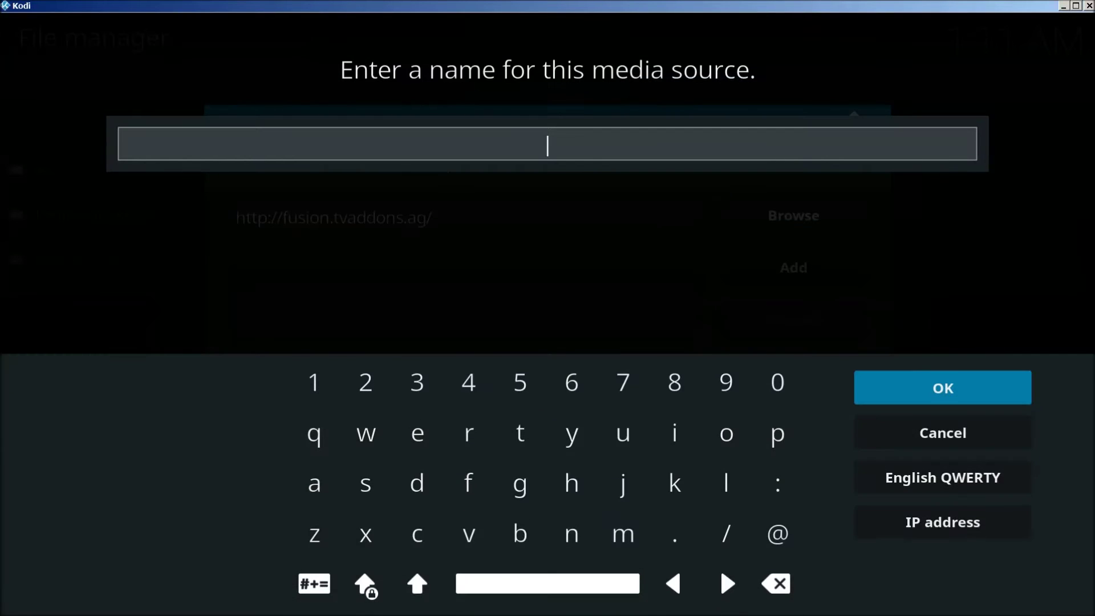
pyautogui.write('Fusion')
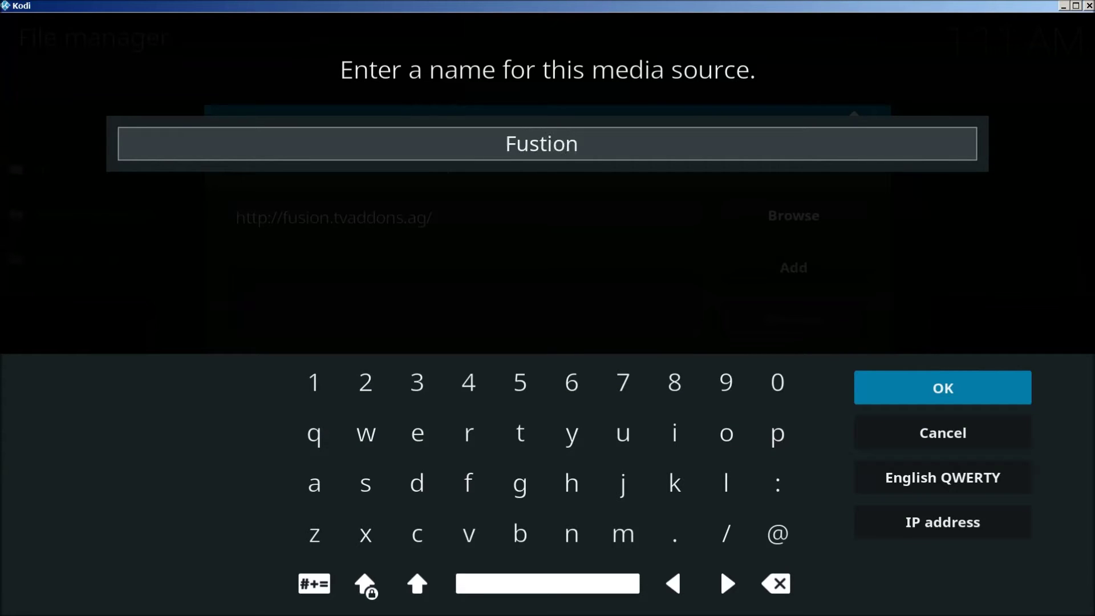
pyautogui.press('Return')
pyautogui.press('Return')
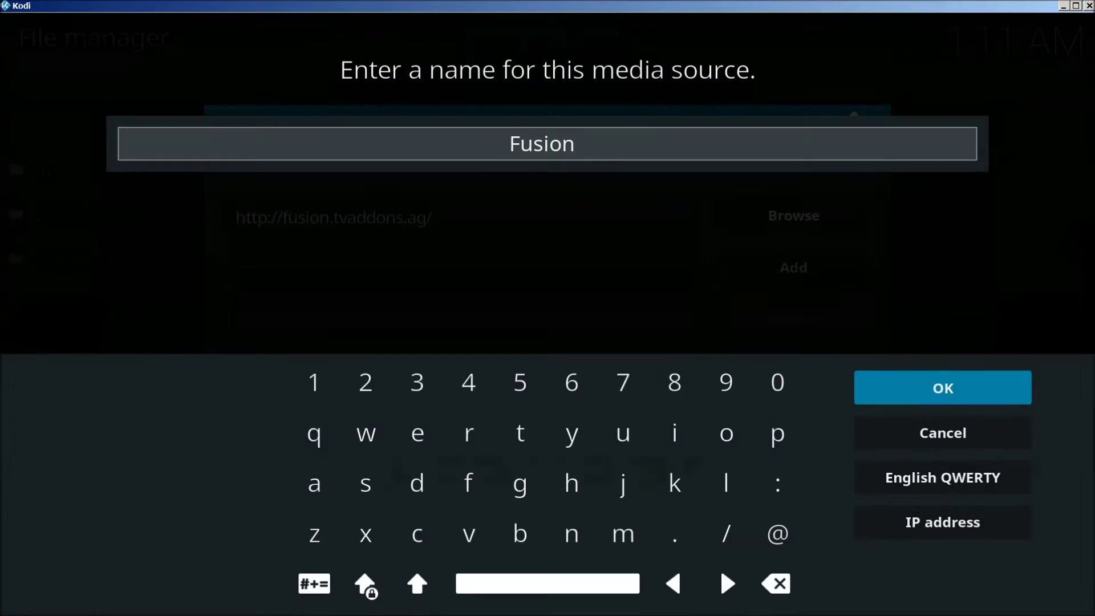
pyautogui.press('Return')
pyautogui.press('Down')
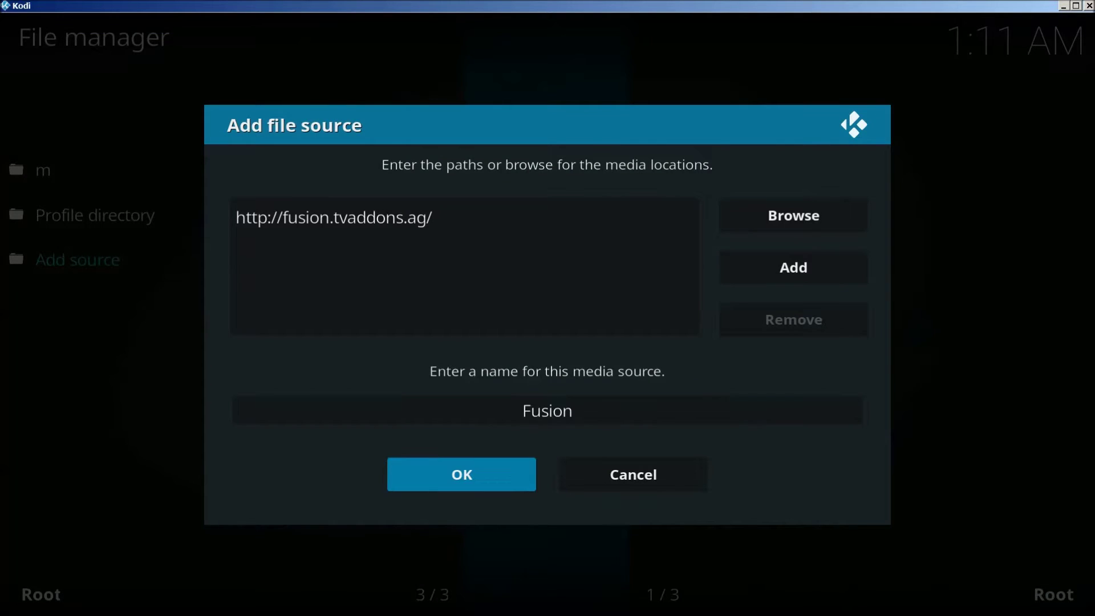
pyautogui.press('Return')
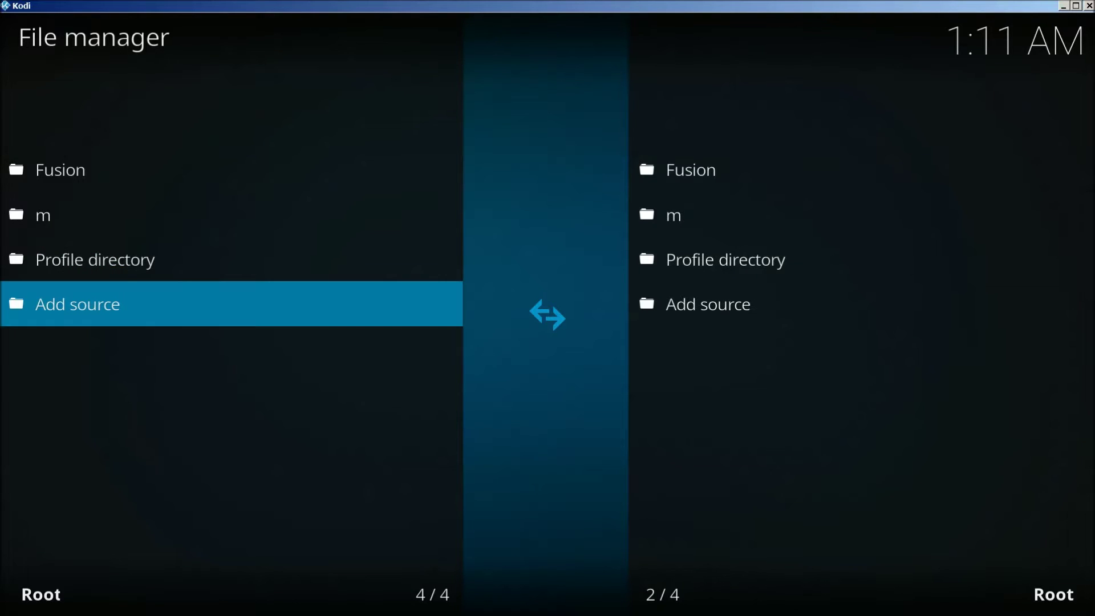
# Return to the home screen and open the add-on browser from the Add-ons section.
pyautogui.press('Escape')
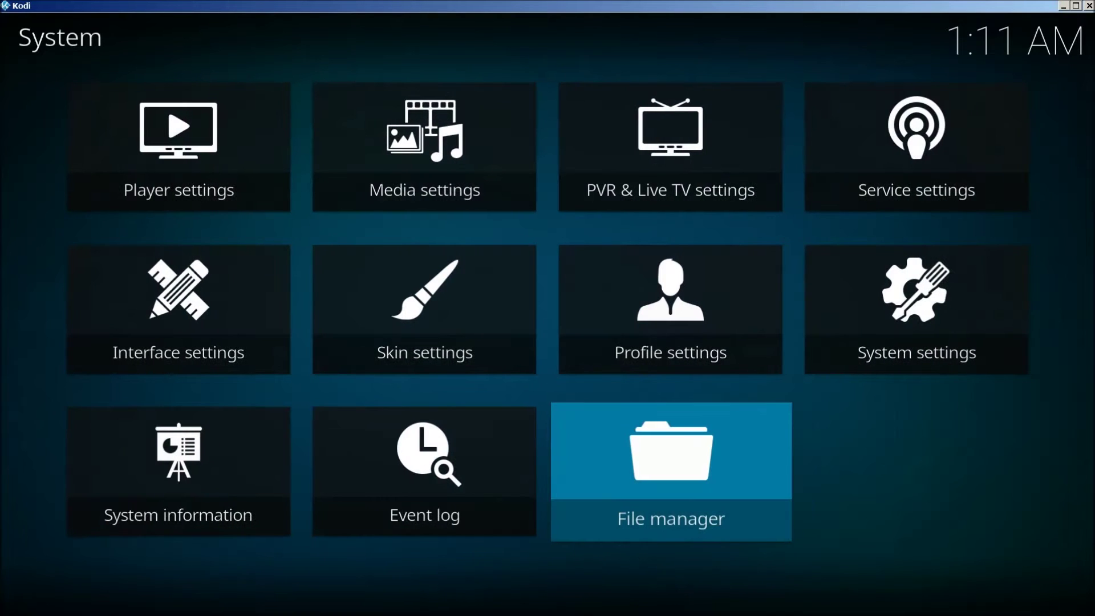
pyautogui.press('Escape')
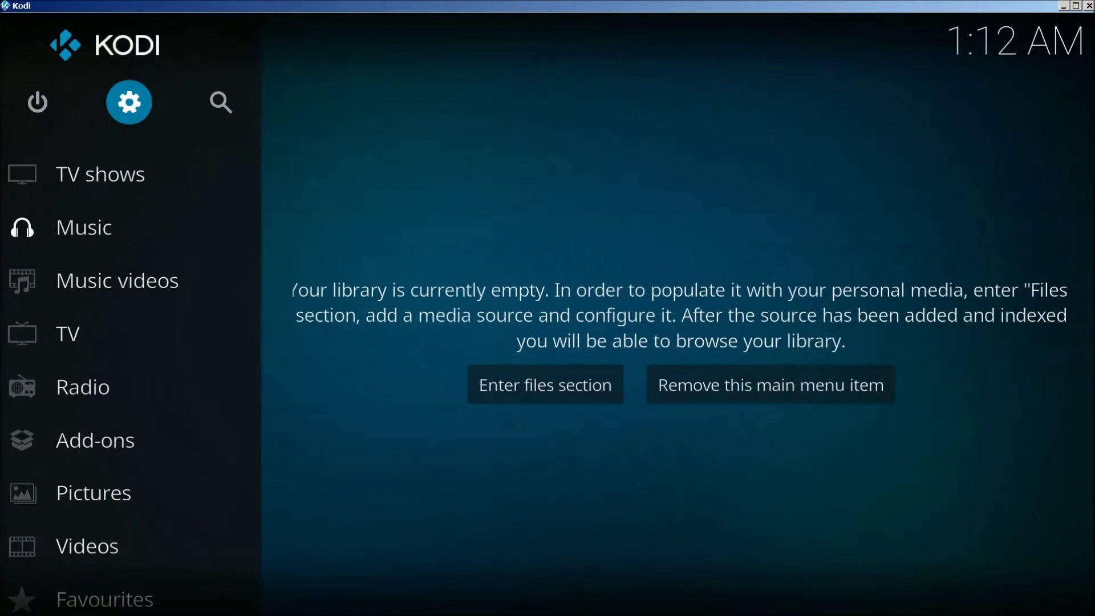
pyautogui.press('Down')
pyautogui.press('Down')
pyautogui.press('Down')
pyautogui.press('Down')
pyautogui.press('Down')
pyautogui.press('Down')
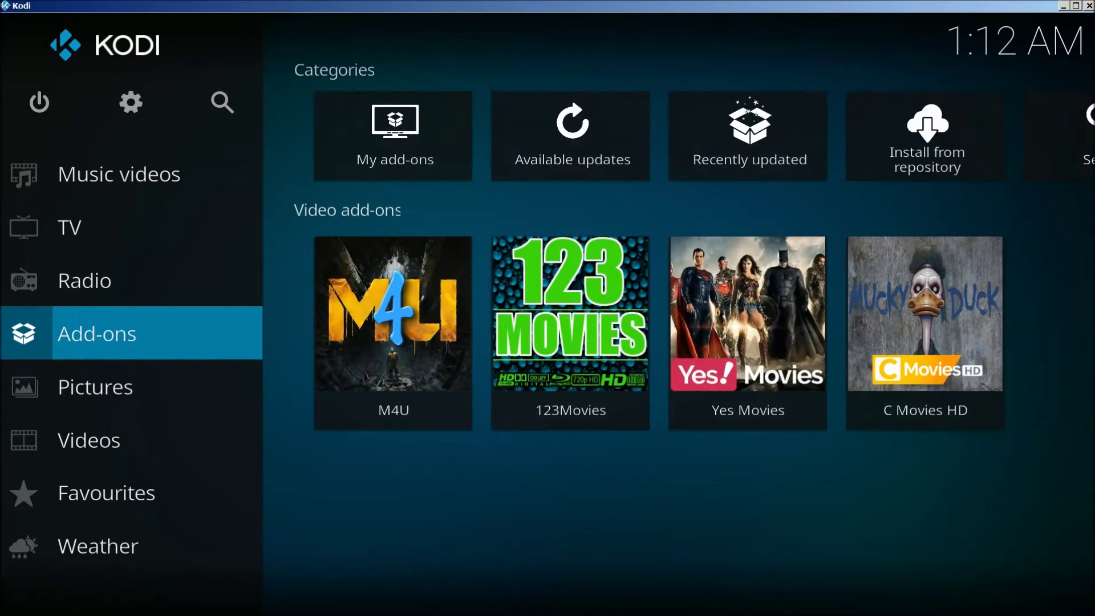
pyautogui.press('Return')
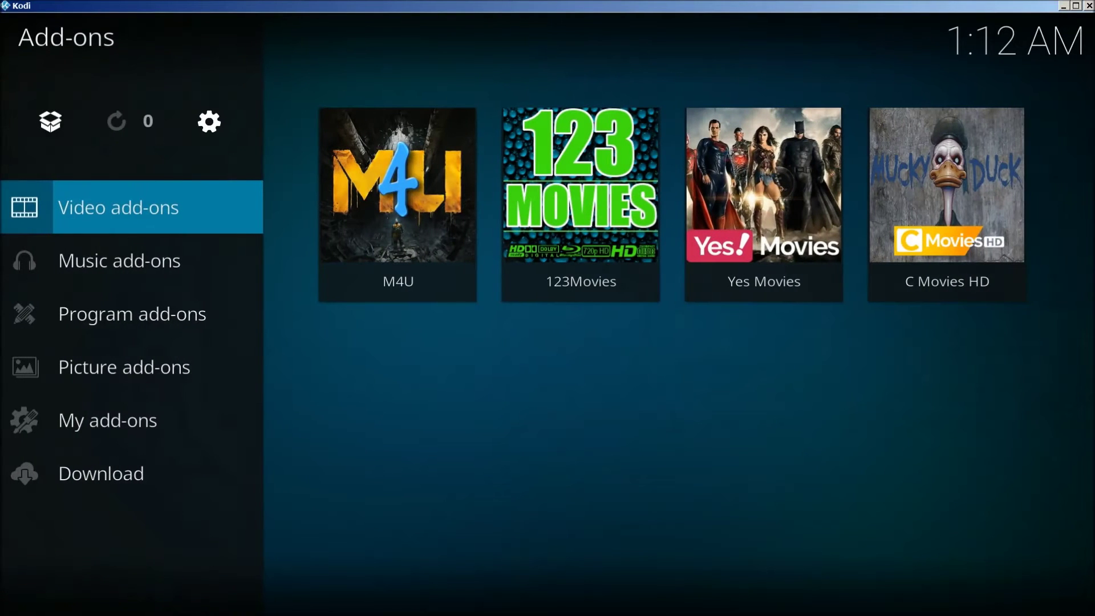
pyautogui.press('Up')
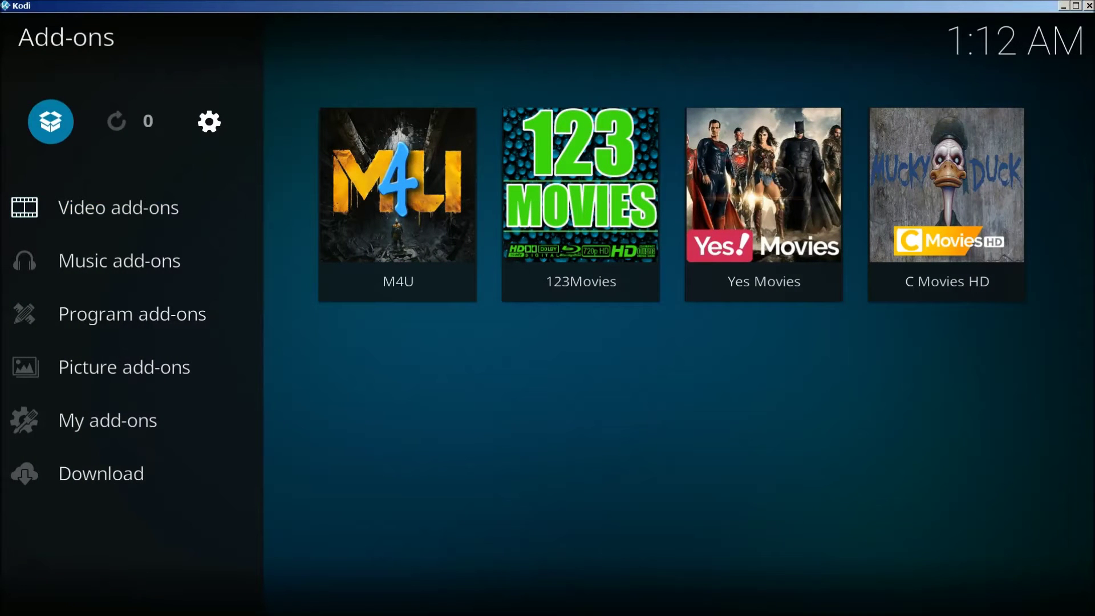
pyautogui.press('Return')
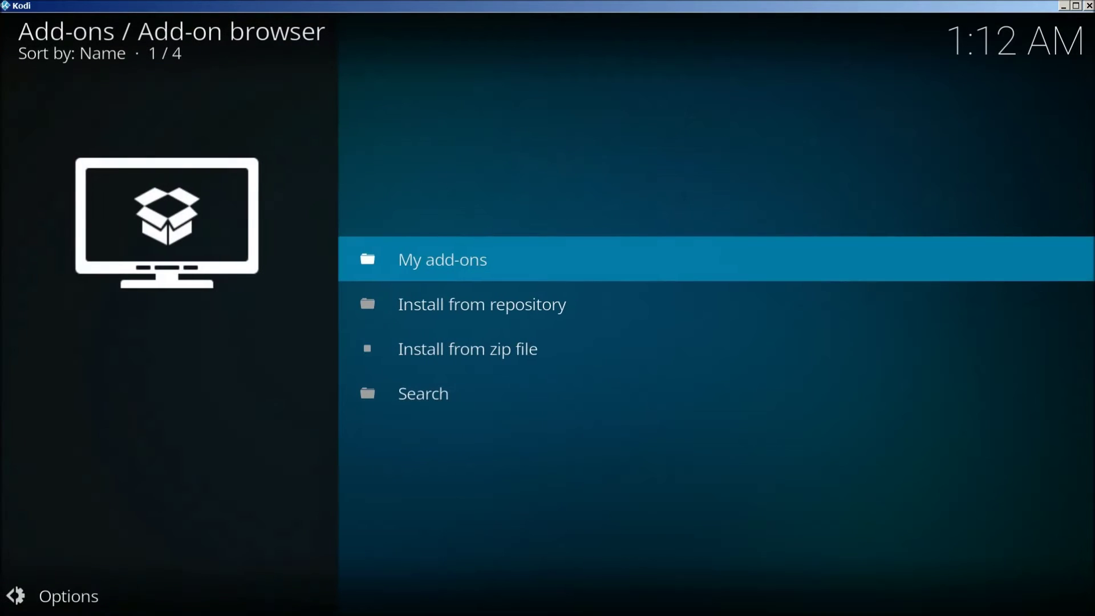
# Begin an add-on installation from a zip file and open the Fusion source.
pyautogui.press('Down')
pyautogui.press('Down')
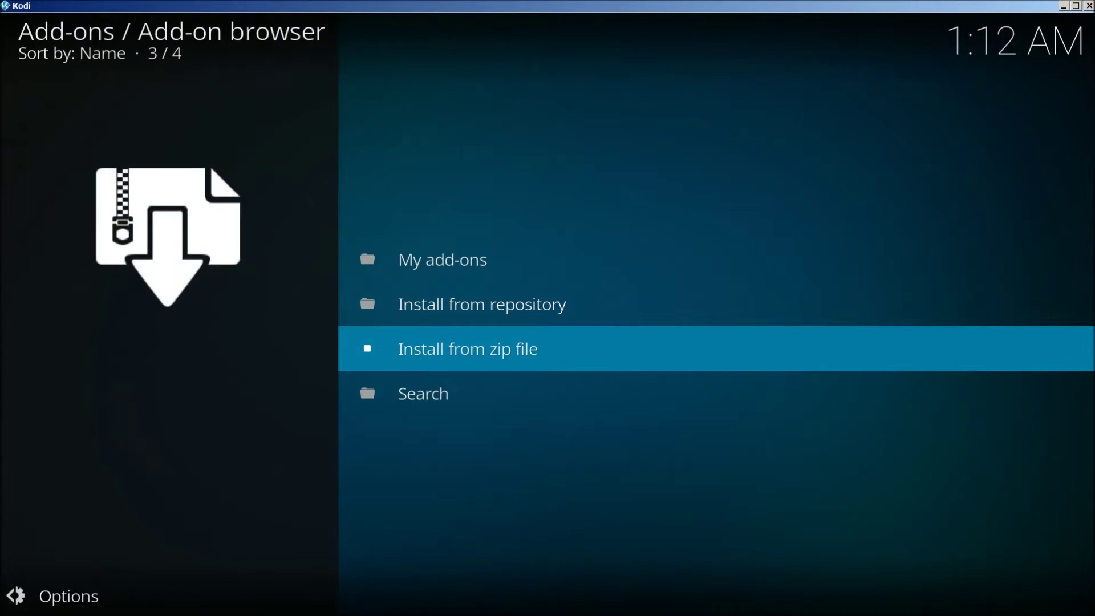
pyautogui.press('Return')
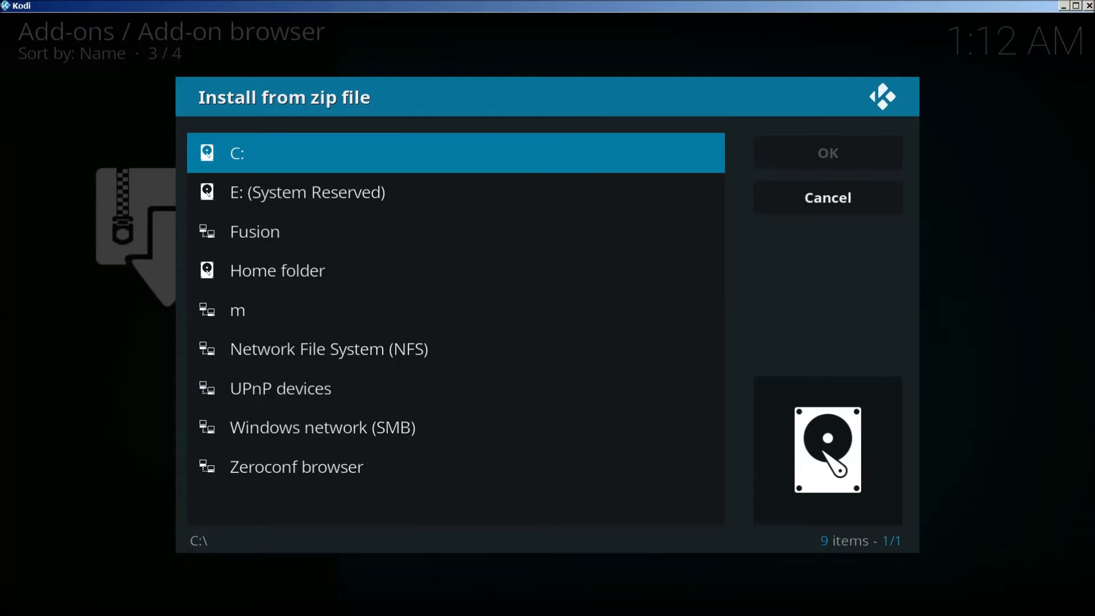
pyautogui.press('Down')
pyautogui.press('Down')
pyautogui.press('Return')
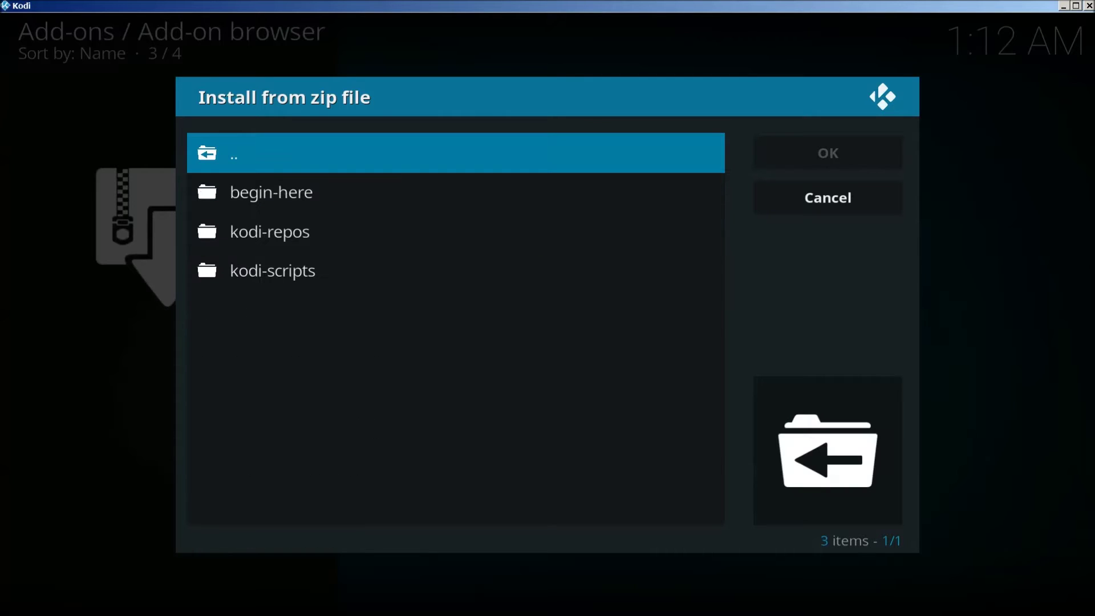
# Open the english folder inside kodi-repos on the Fusion source.
pyautogui.press('Down')
pyautogui.press('Down')
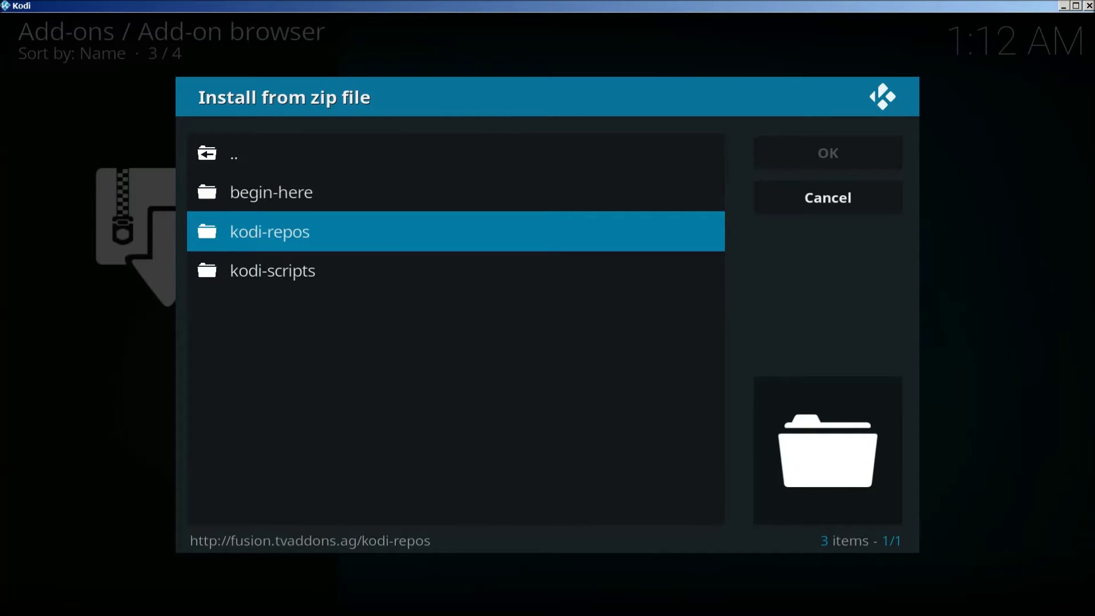
pyautogui.press('Return')
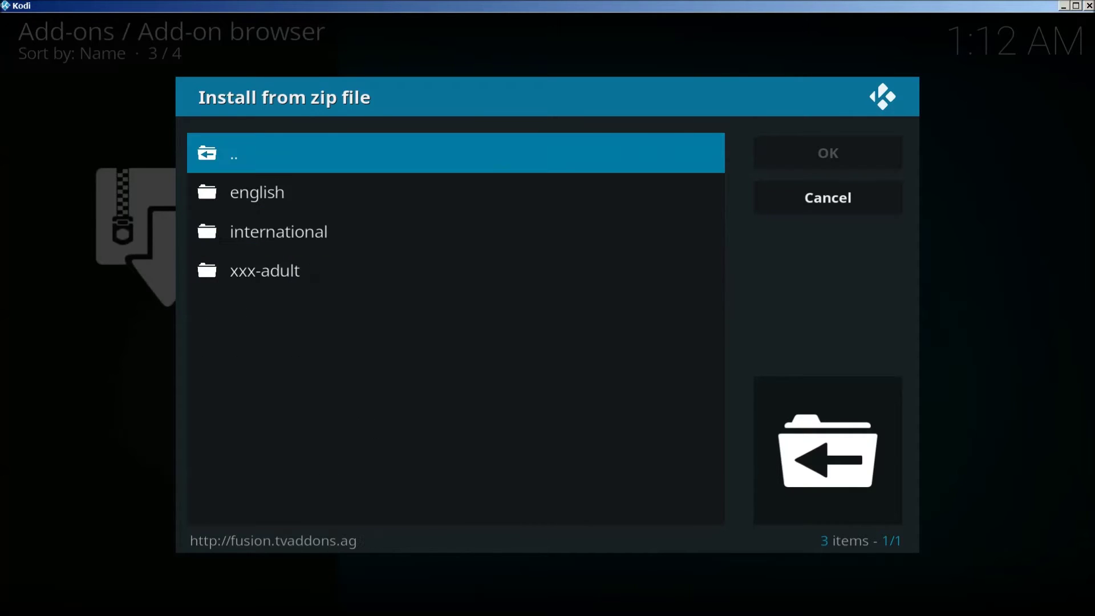
pyautogui.press('Down')
pyautogui.press('Down')
pyautogui.press('Up')
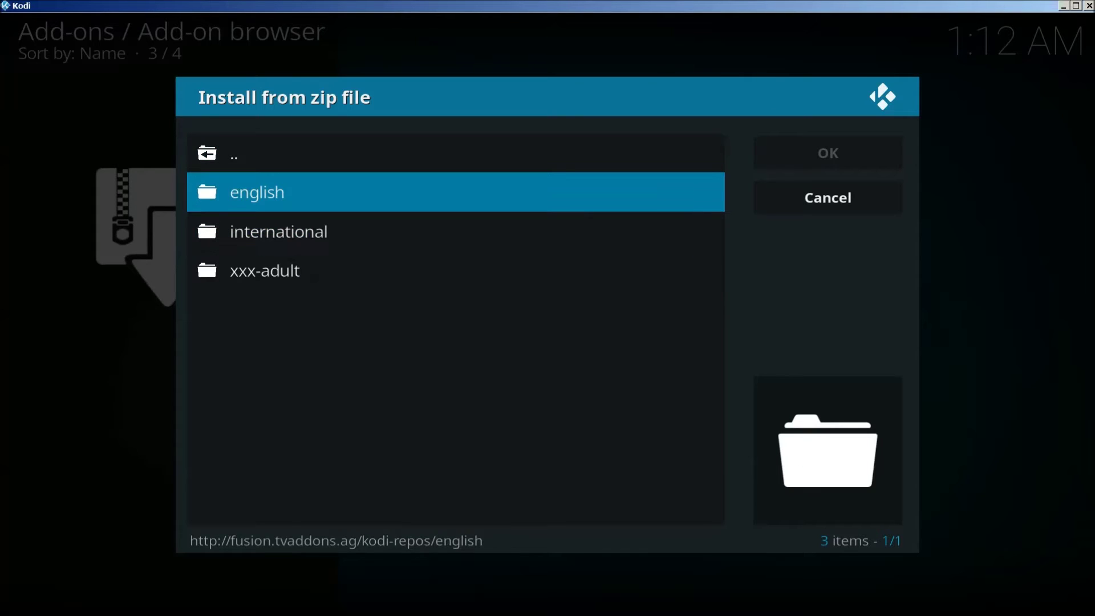
pyautogui.press('Return')
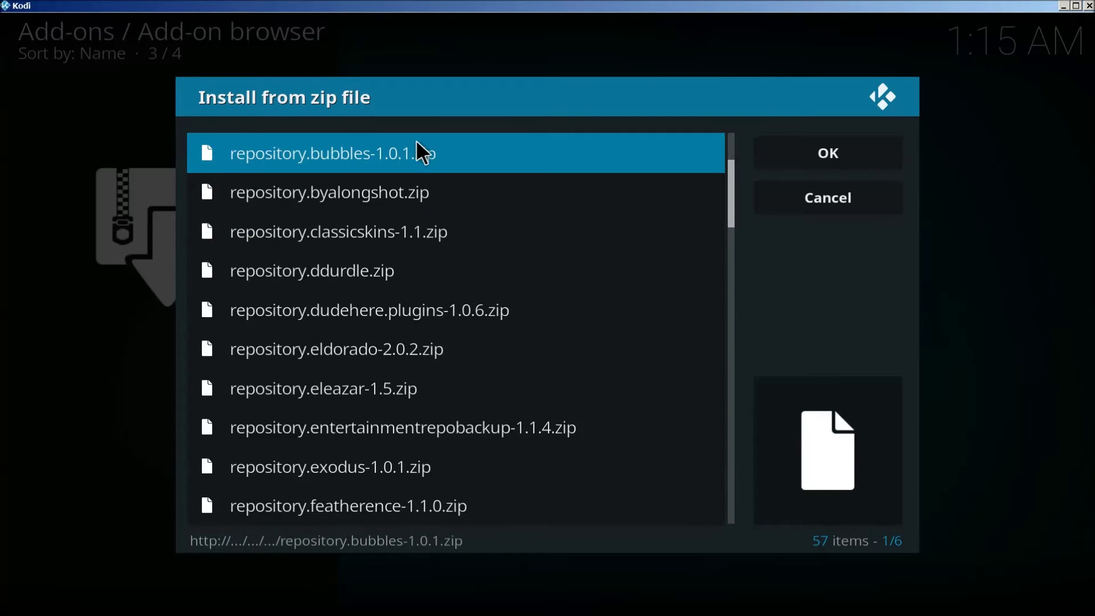
# Install the Exodus repository from repository.exodus-1.0.1.zip.
pyautogui.press('Down')
pyautogui.press('Down')
pyautogui.press('Down')
pyautogui.press('Down')
pyautogui.press('Down')
pyautogui.press('Down')
pyautogui.press('Down')
pyautogui.press('Down')
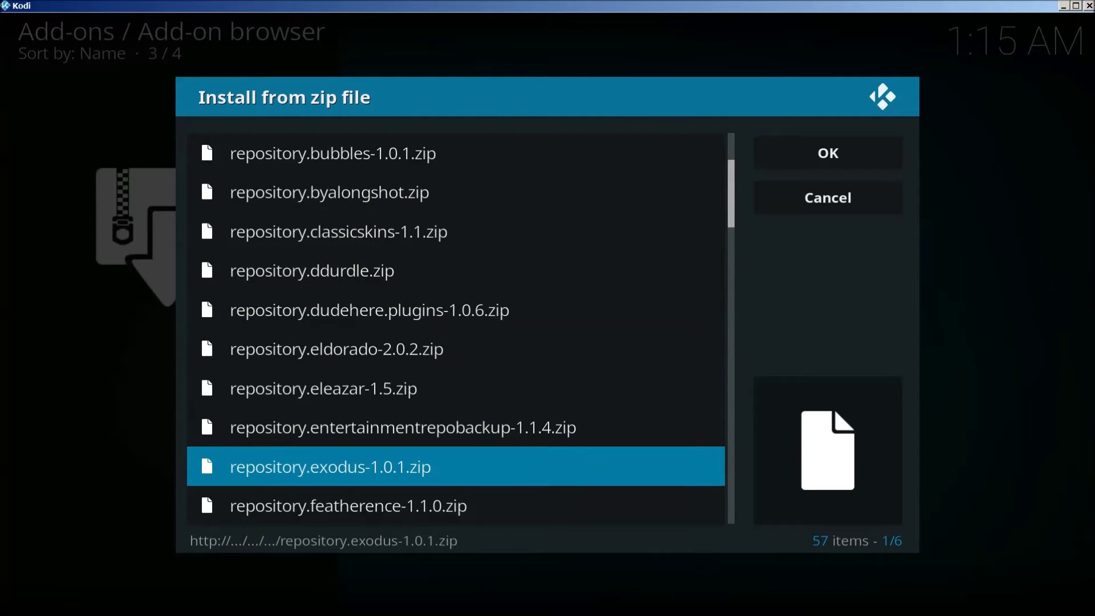
pyautogui.press('Escape')
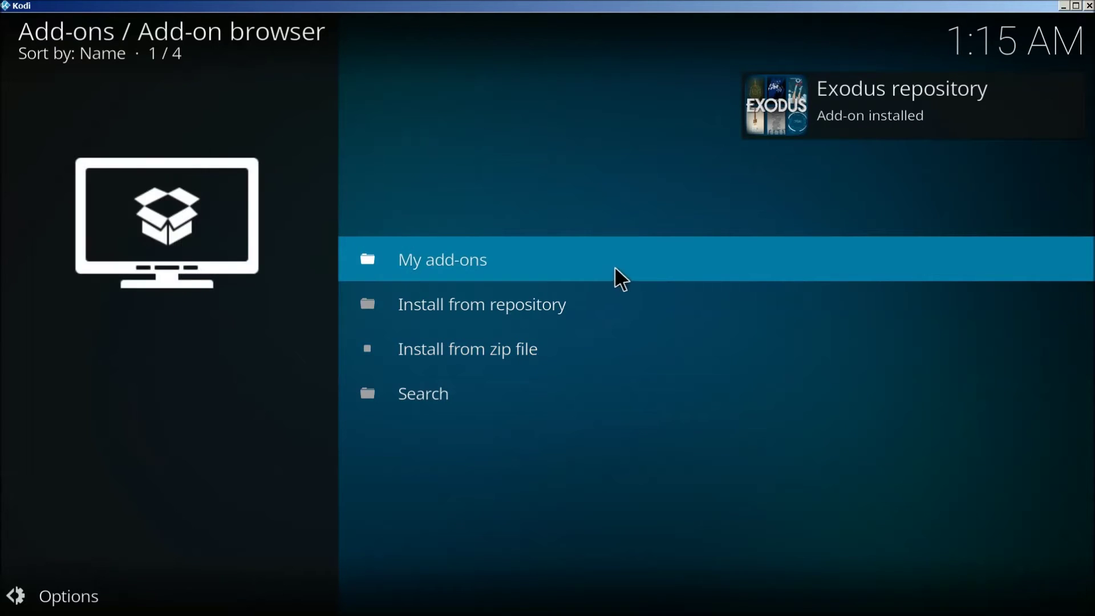
# Install the Exodus 3.1.2 video add-on from the Exodus repository.
pyautogui.click(587, 308)
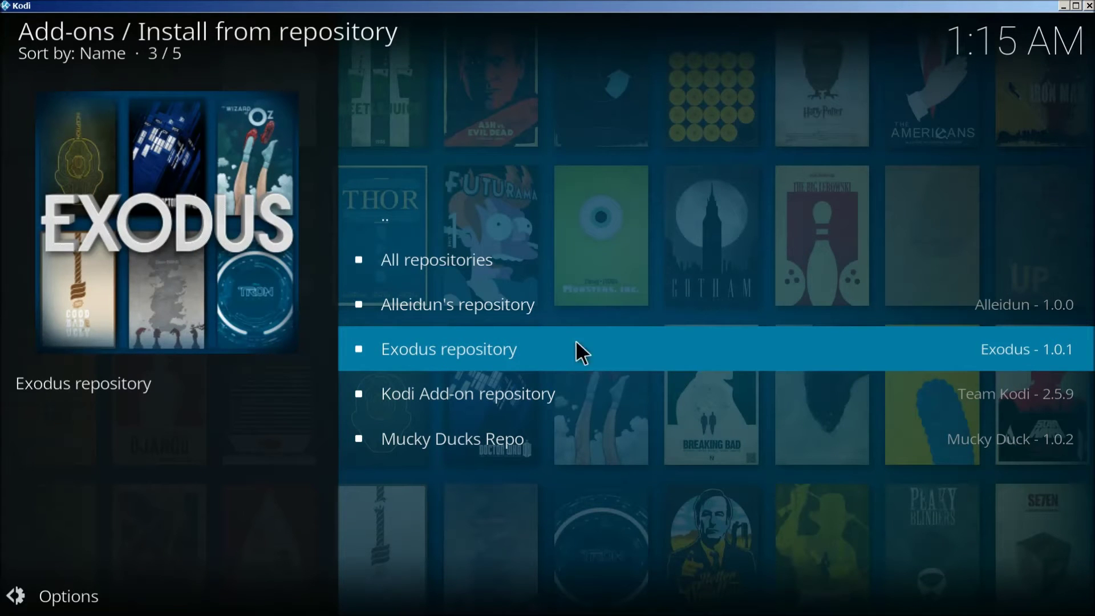
pyautogui.click(535, 345)
pyautogui.click(536, 346)
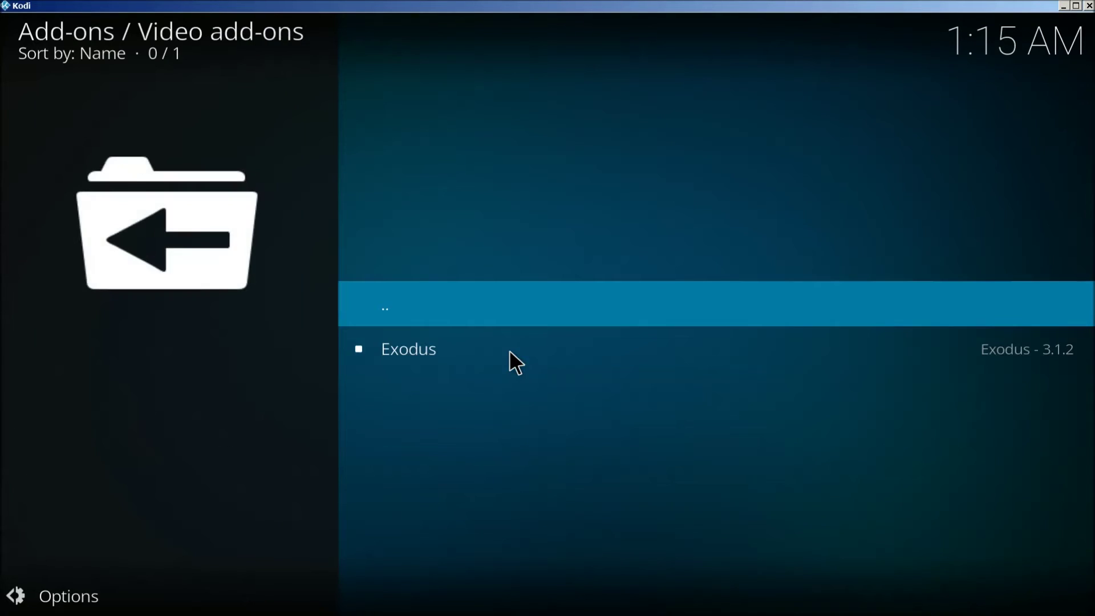
pyautogui.click(482, 354)
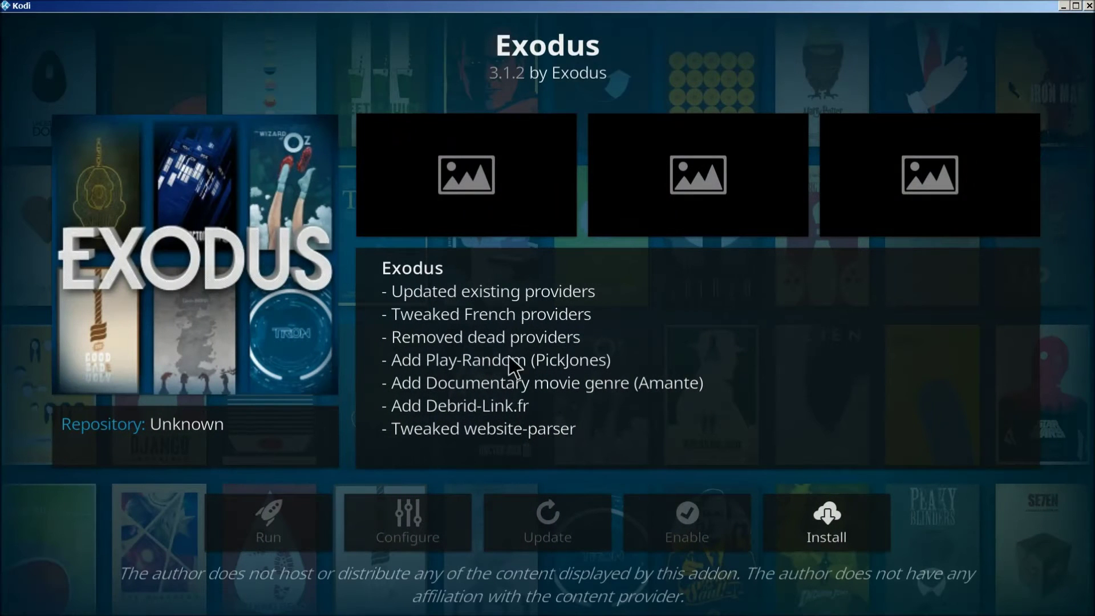
pyautogui.click(817, 517)
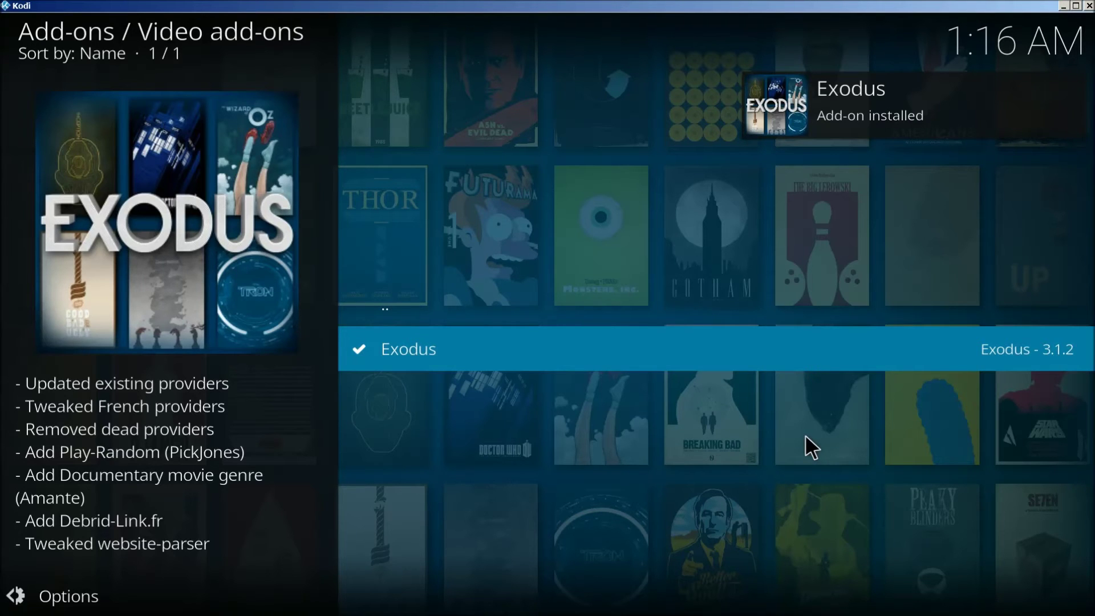
# Go back to the main Add-ons screen and move into the list of installed video add-ons.
pyautogui.press('BackSpace')
pyautogui.press('BackSpace')
pyautogui.press('BackSpace')
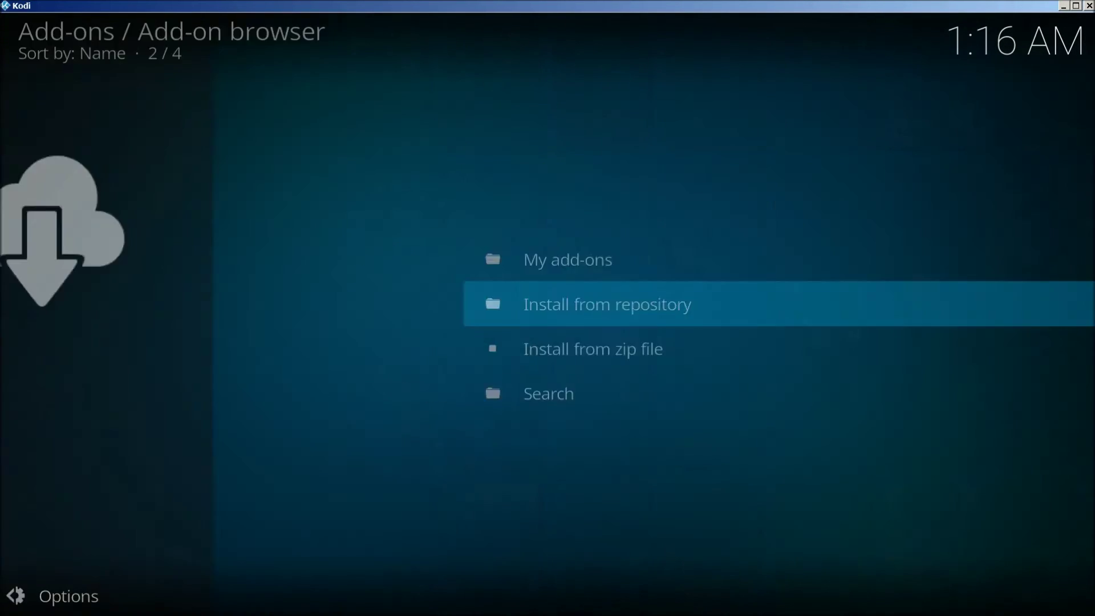
pyautogui.press('BackSpace')
pyautogui.press('Right')
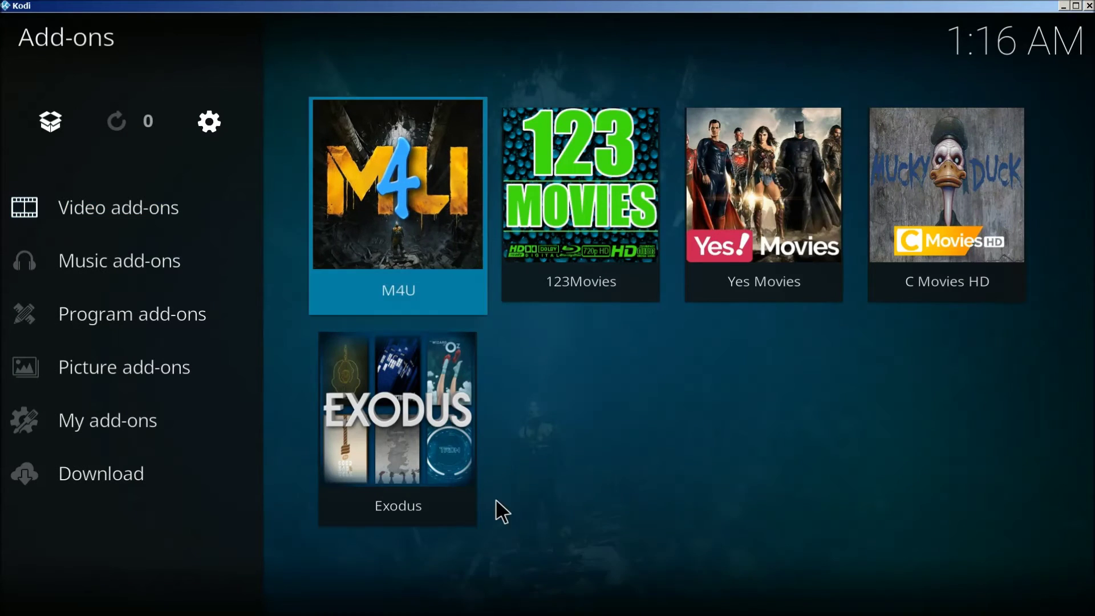
# Open the Exodus add-on and browse its movies by genre.
pyautogui.click(427, 459)
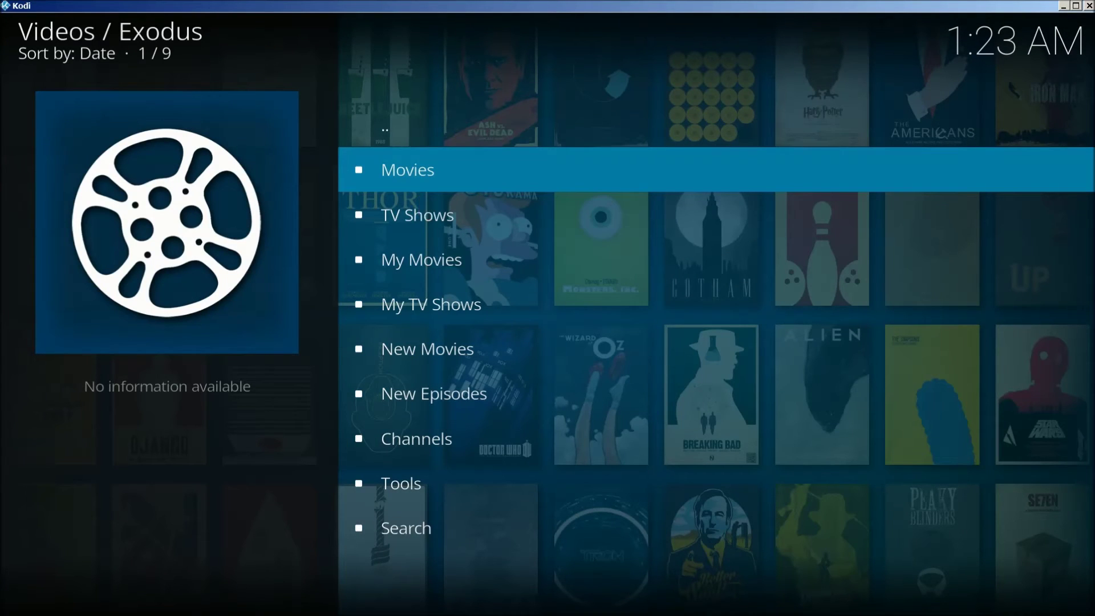
pyautogui.click(416, 175)
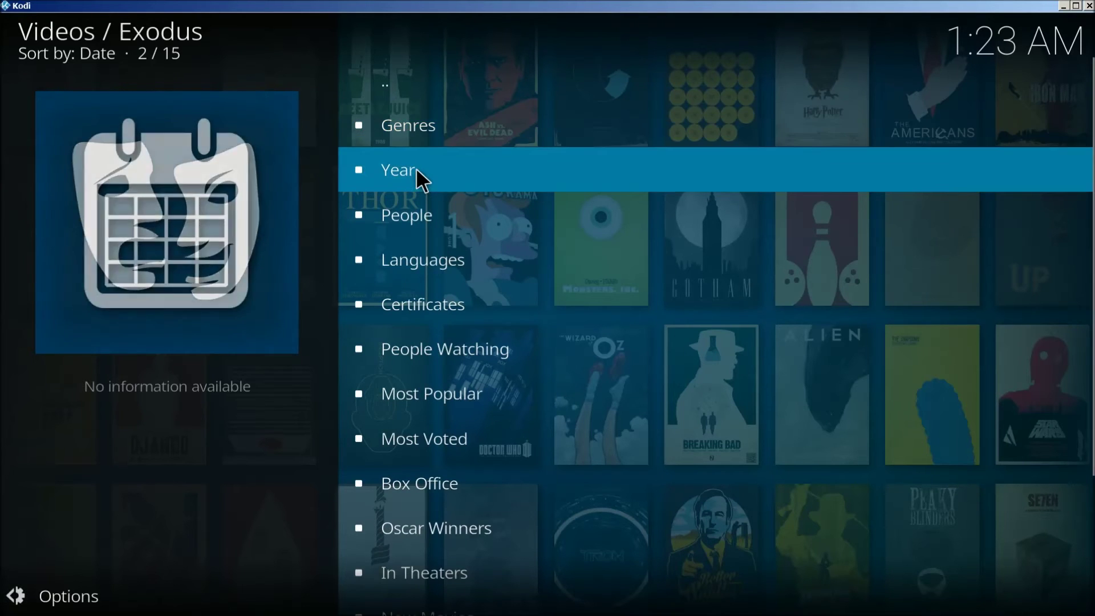
pyautogui.click(420, 138)
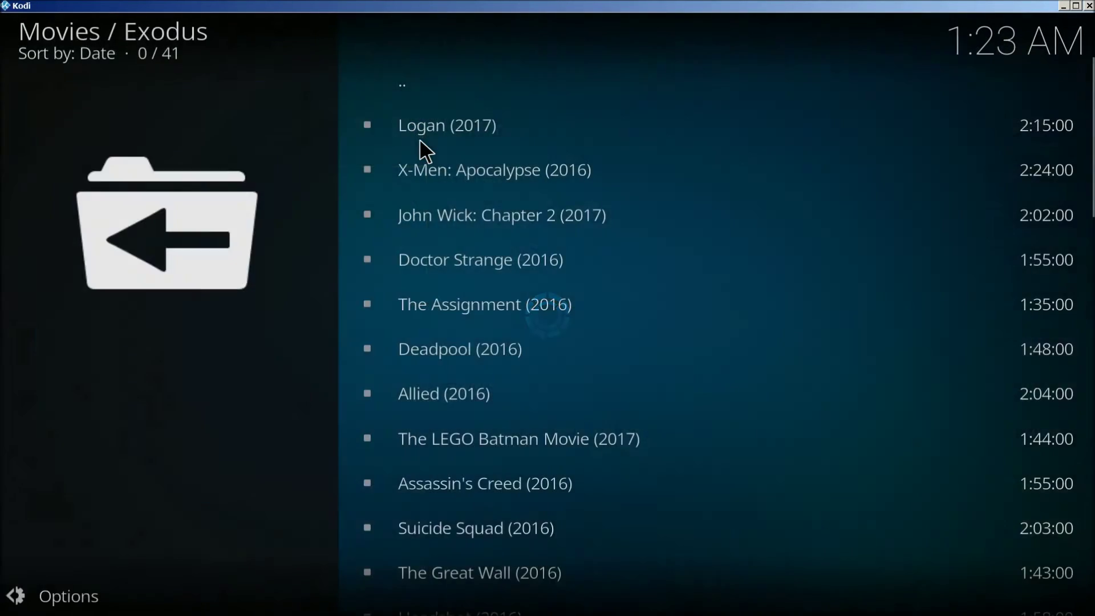
# Choose Suicide Squad (2016) from the movie list and cut the provider search short to list its sources.
pyautogui.scroll(-9, 528, 485)
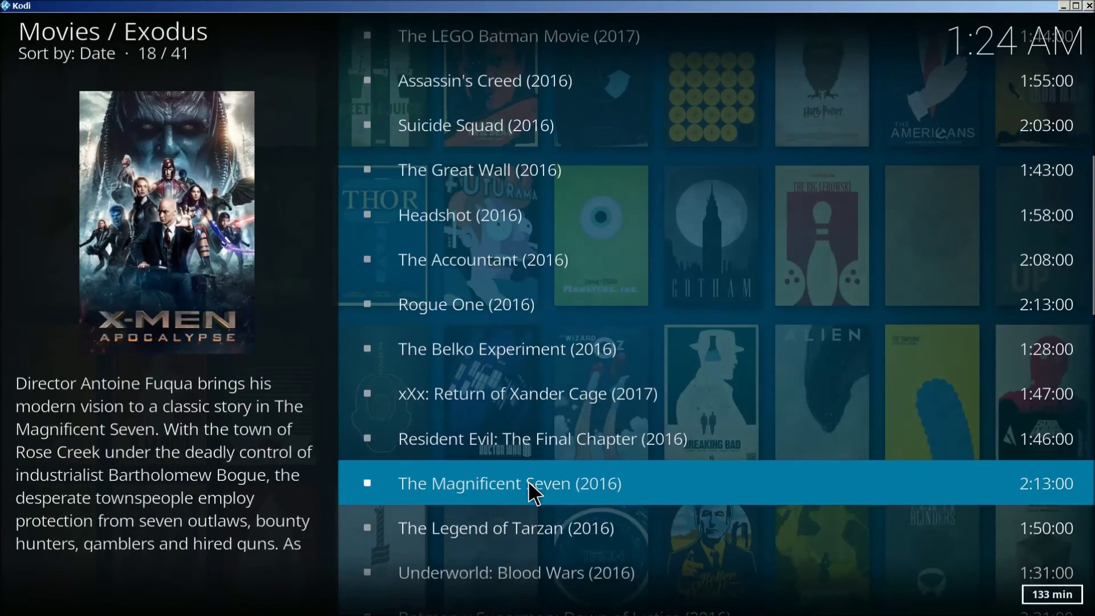
pyautogui.scroll(4, 530, 484)
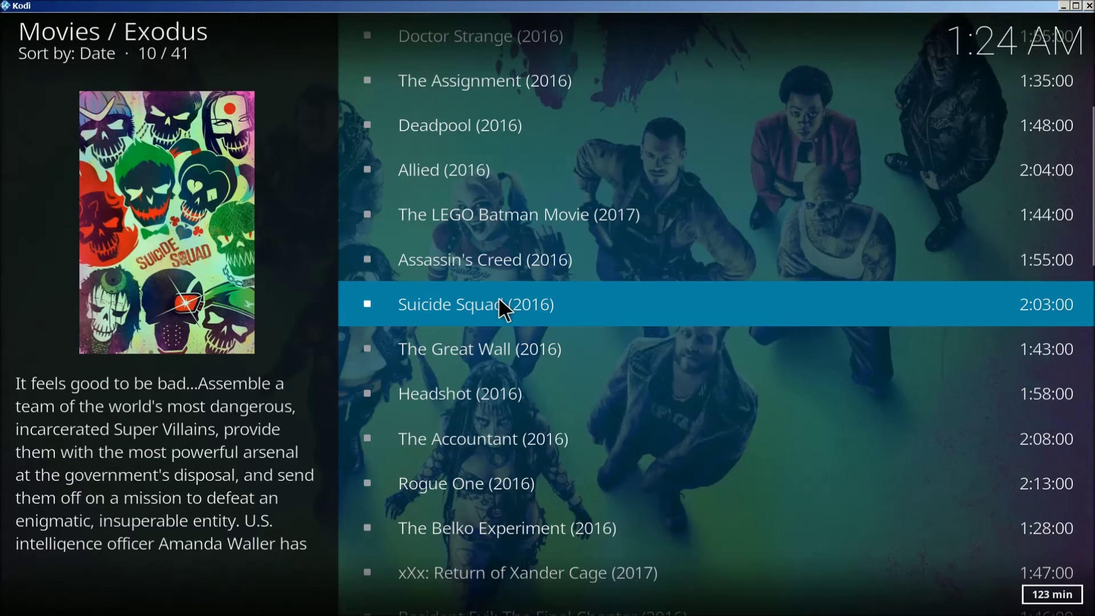
pyautogui.click(500, 302)
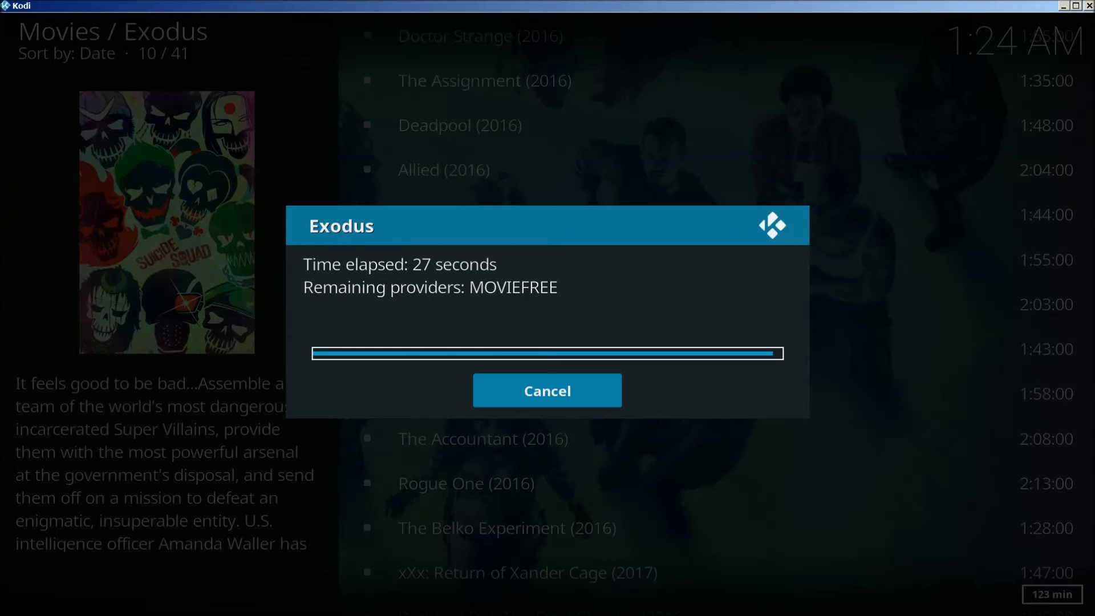
pyautogui.click(523, 392)
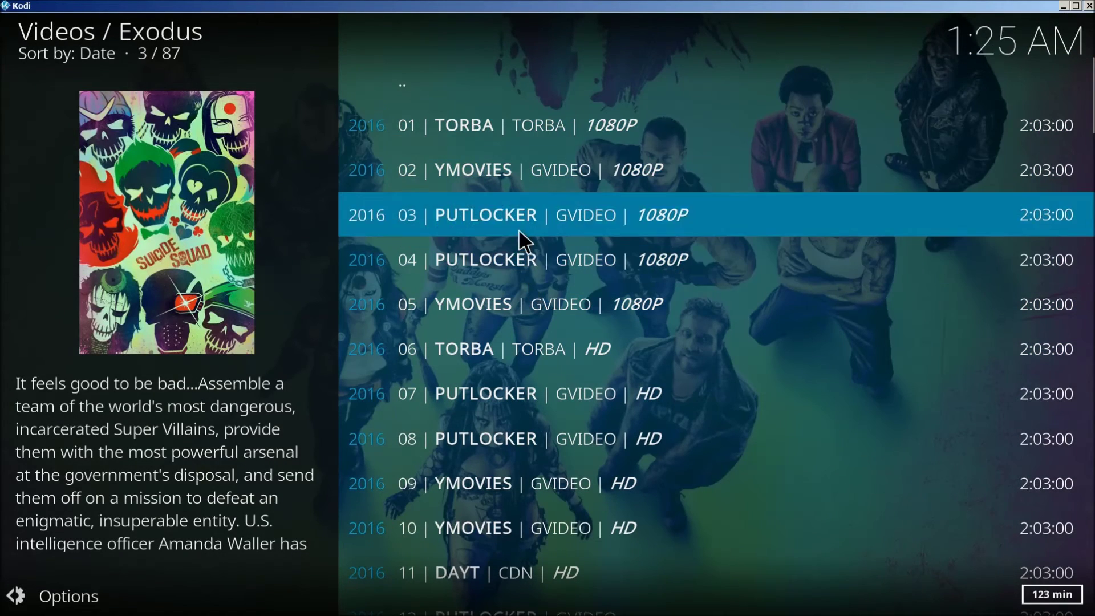
# Start Suicide Squad from the first TORBA 1080P source, cancel the Torba website request, and stop the movie's playback.
pyautogui.click(498, 130)
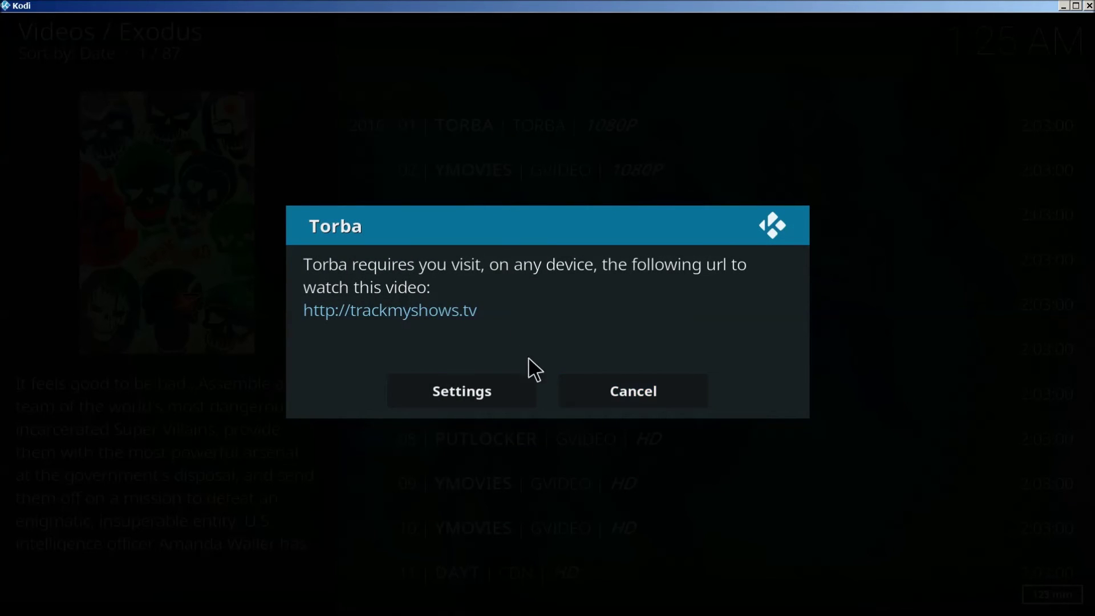
pyautogui.click(590, 384)
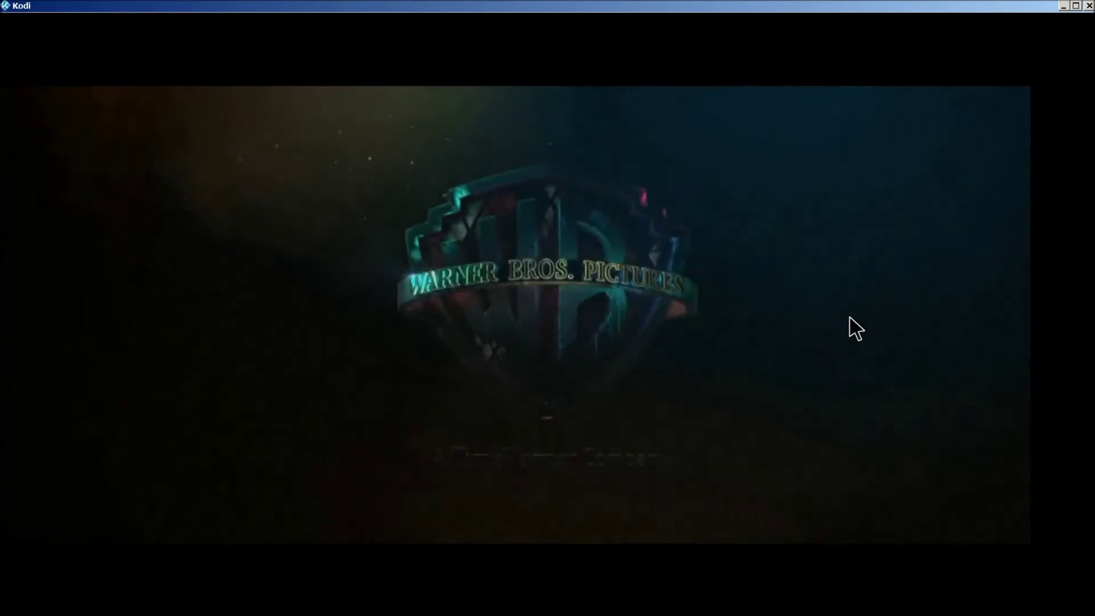
pyautogui.moveTo(975, 340)
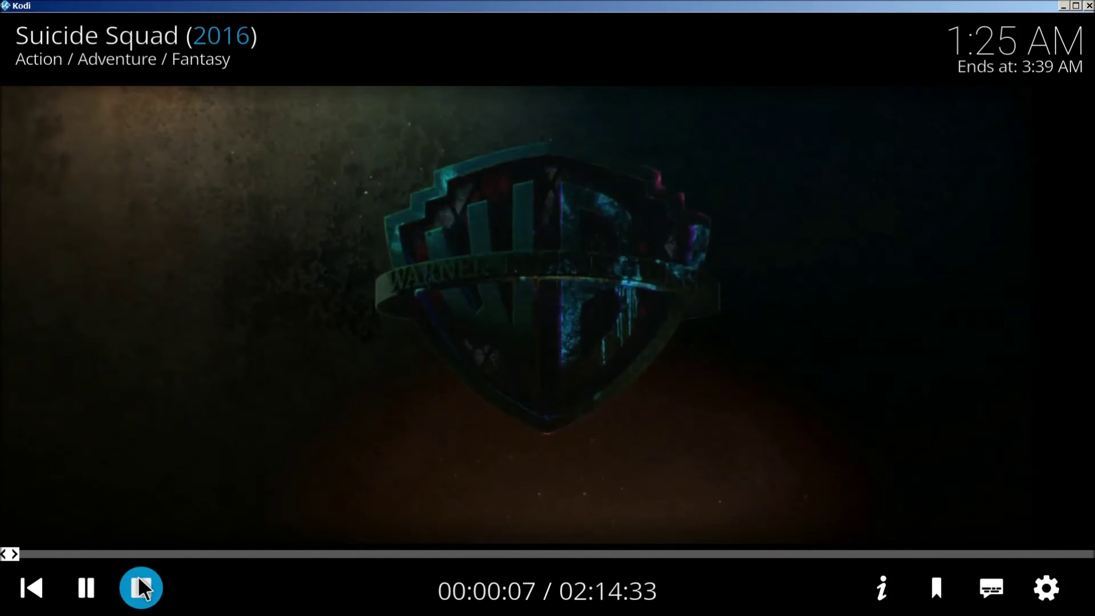
pyautogui.click(138, 577)
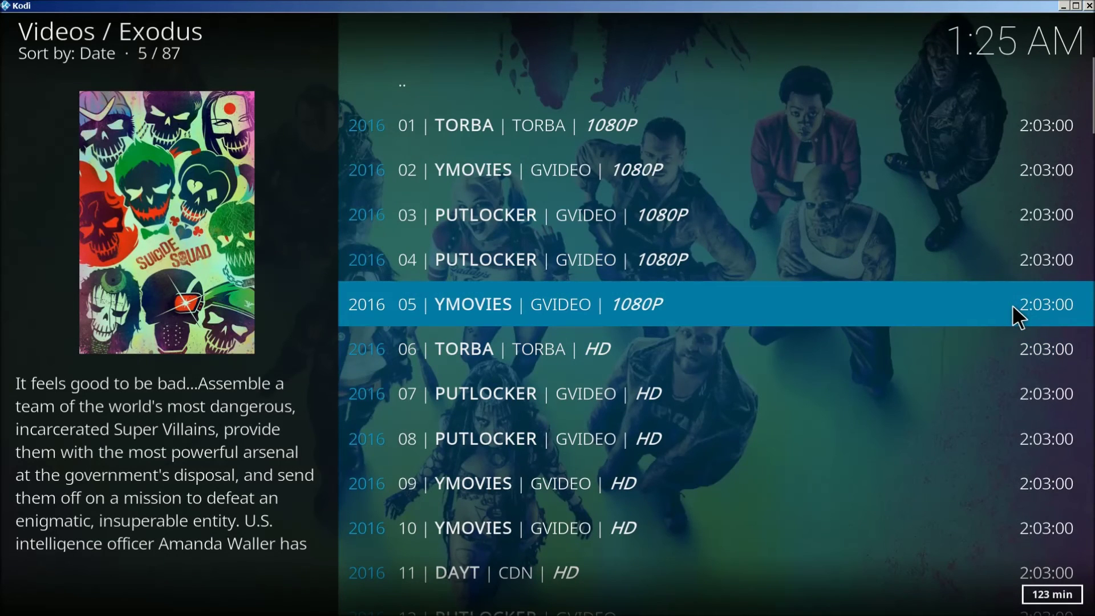
# Leave the source list and go back through the Exodus menus to the main Add-ons screen.
pyautogui.press('BackSpace')
pyautogui.press('BackSpace')
pyautogui.press('BackSpace')
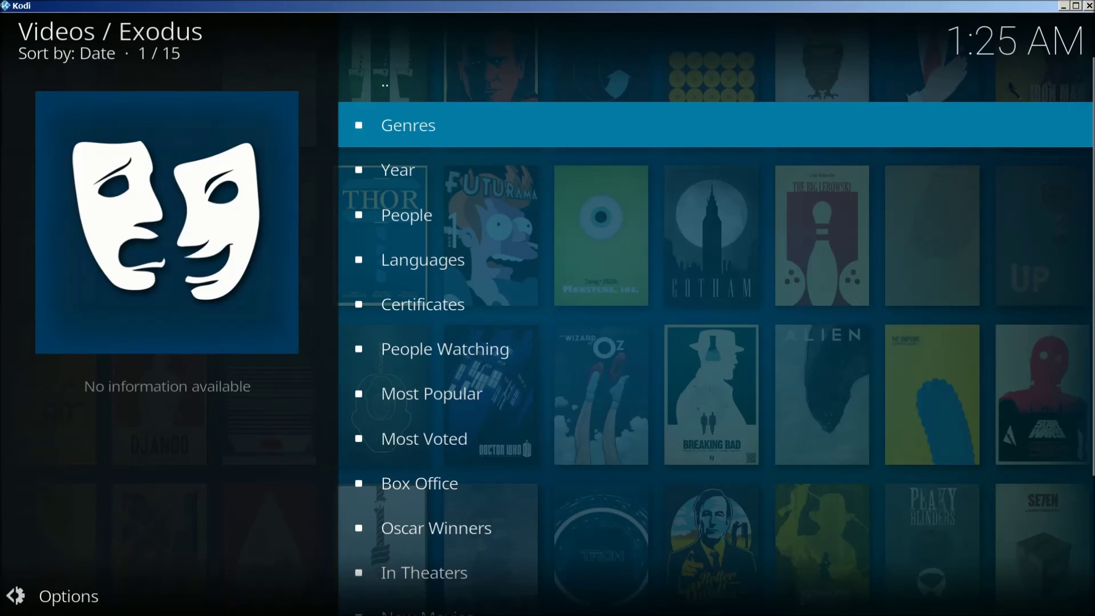
pyautogui.press('BackSpace')
pyautogui.press('BackSpace')
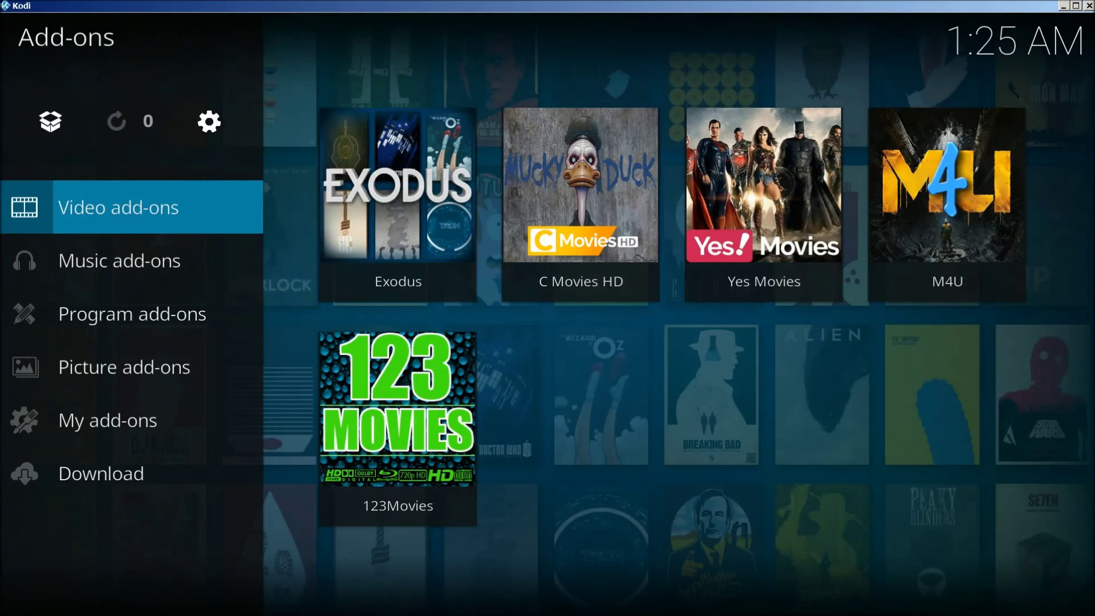